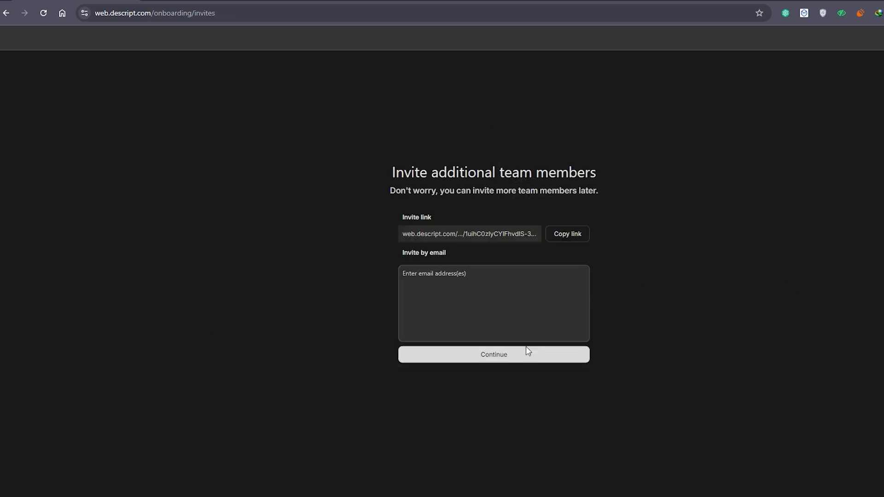
Step: Continue the onboarding past the team invitation page without adding any e-mail addresses
click(527, 353)
click(524, 320)
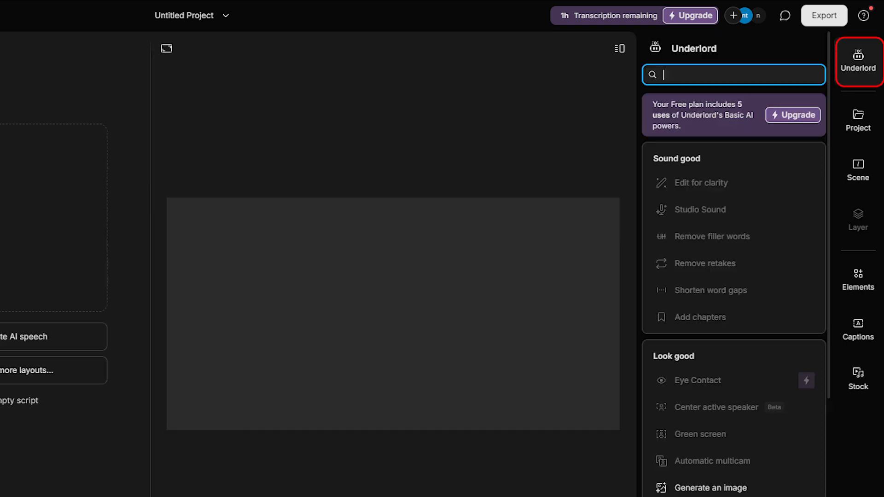
Step: Look through the Project files, Elements, Captions and Stock tools available for the untitled project
click(858, 121)
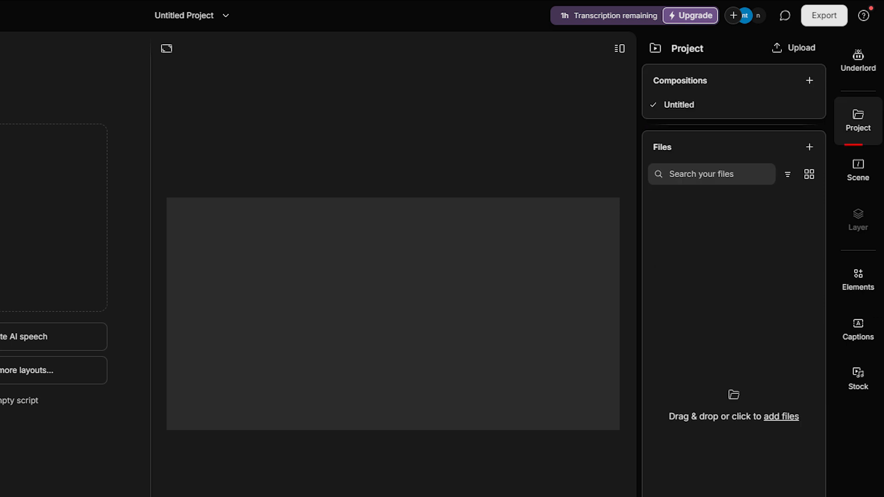
click(858, 279)
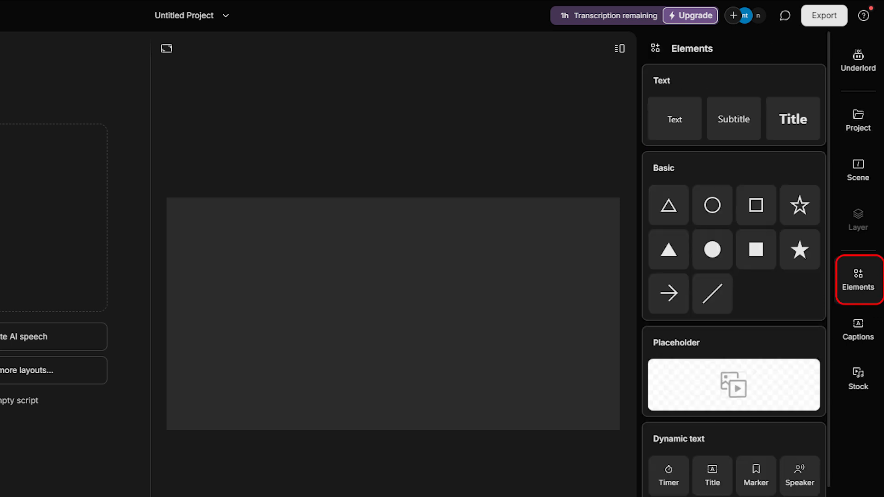
scroll(715, 397, down, 10)
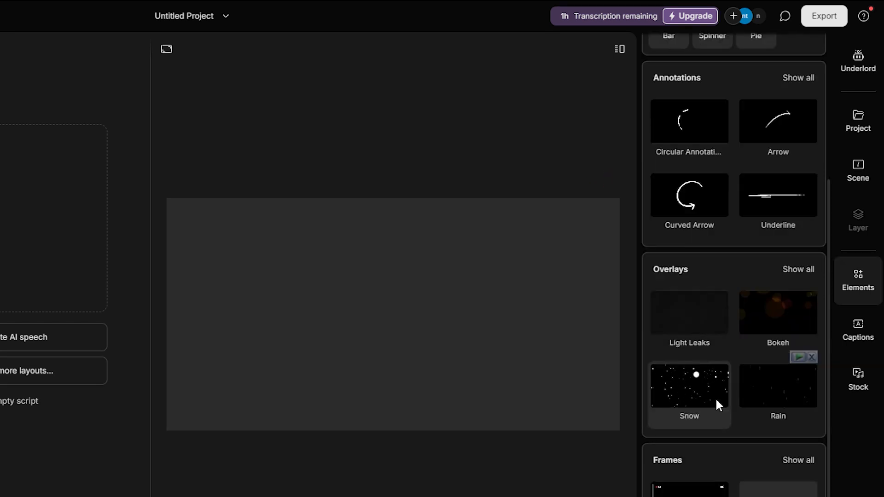
click(858, 331)
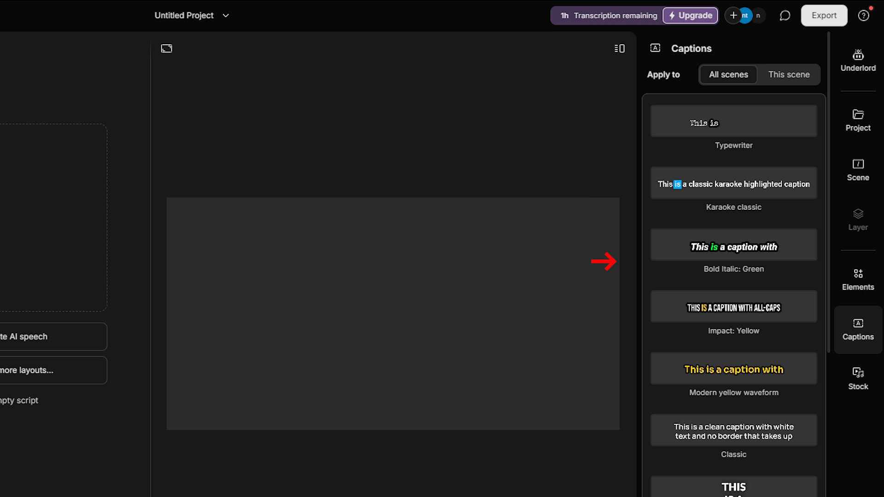
click(858, 380)
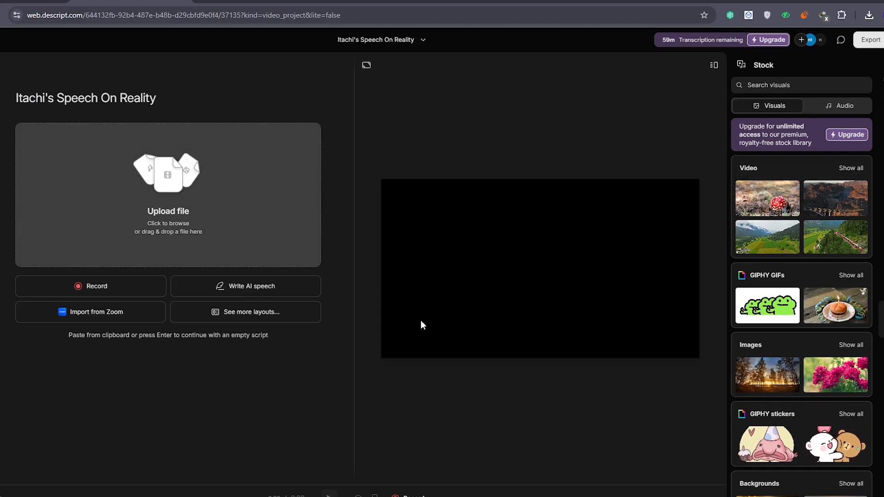
Step: Add the copied Itachi's Speech On Reality video to the project and accept its transcription with the language on Auto
key(ctrl+v)
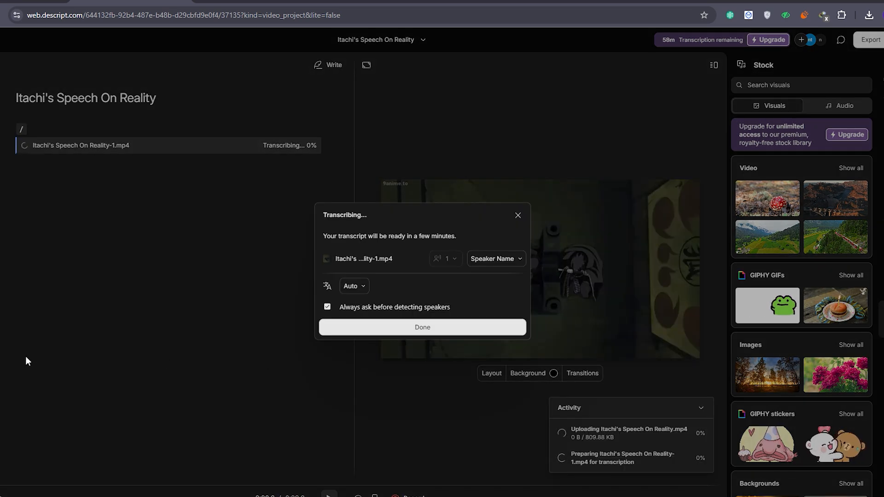
click(352, 328)
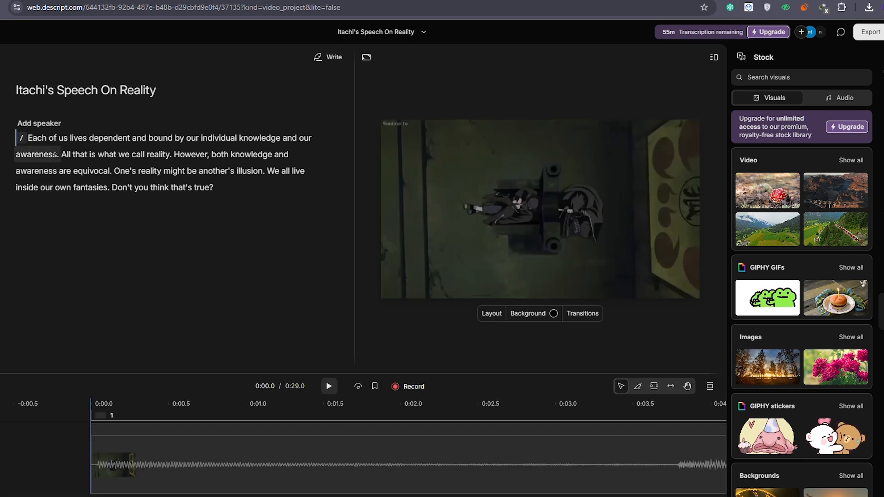
Step: Play the video from the start of the transcript, and move the playhead to the word "own" in the last line
click(37, 137)
key(space)
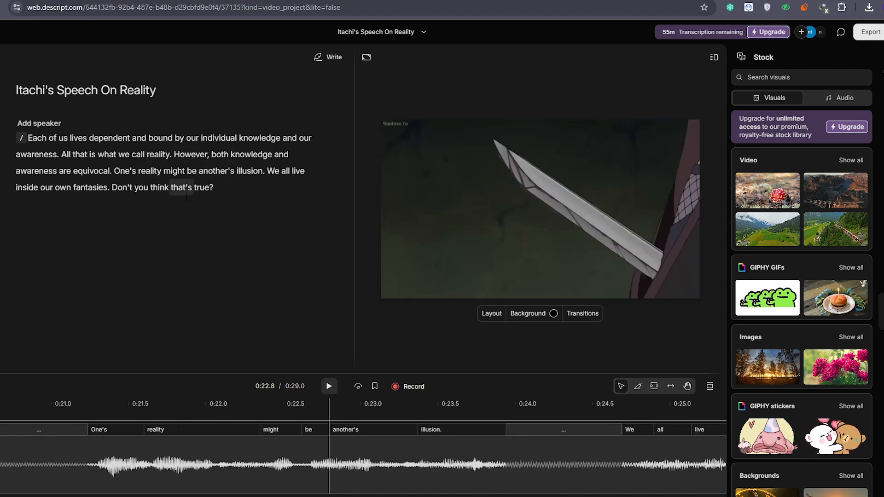
click(57, 188)
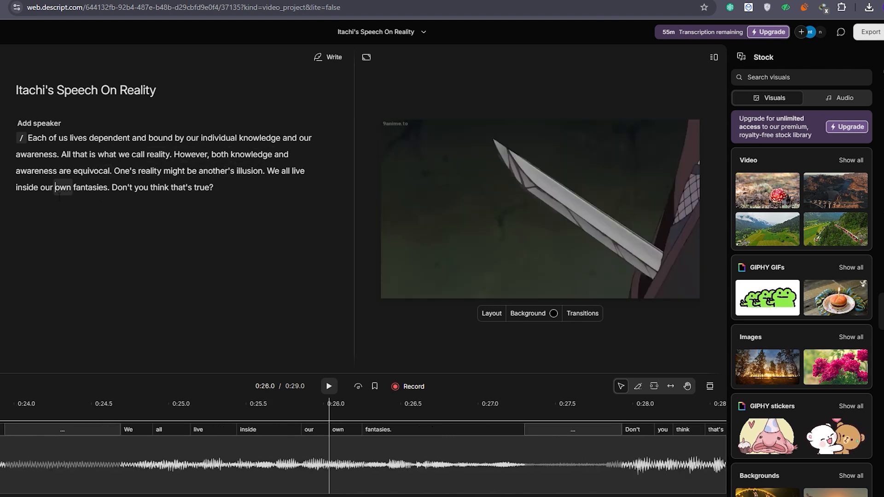
Step: Delete the closing sentence "Don't you think that's true?" from the transcript and video
drag(213, 187, 115, 190)
right_click(133, 192)
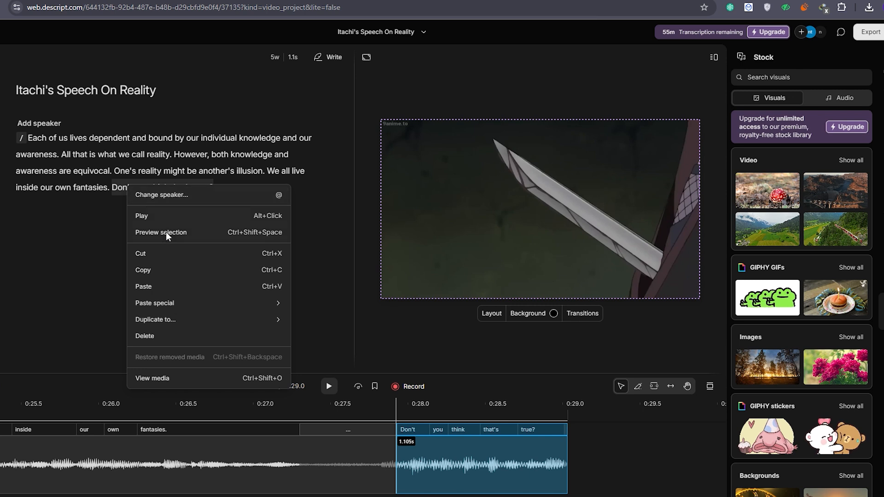
click(165, 337)
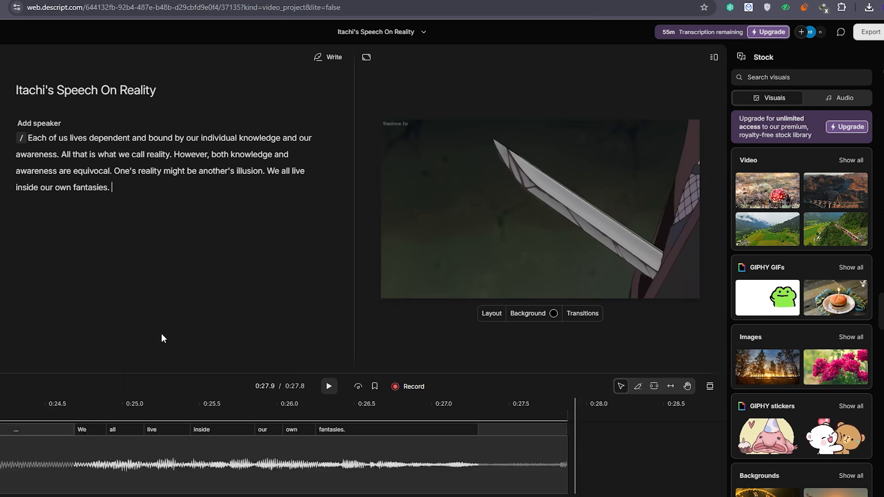
Step: Enter the transcript's Write mode, select the text from "equivocal" to "fantasies", and finish writing
click(336, 57)
drag(140, 192, 94, 172)
click(177, 277)
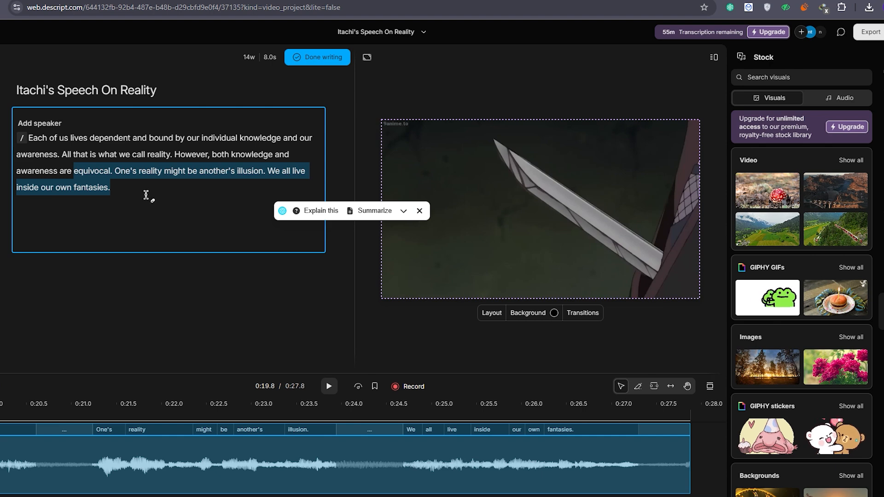
click(146, 194)
click(325, 59)
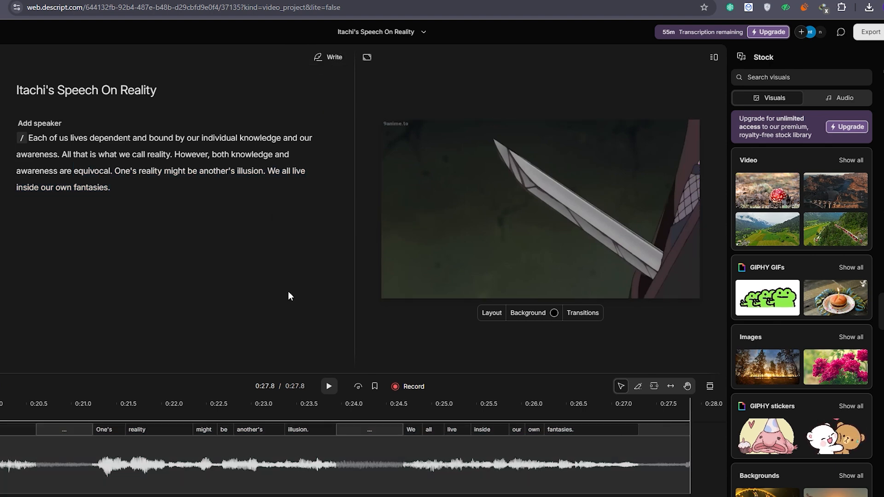
Step: Look at the available playback speeds without changing the current one
click(359, 387)
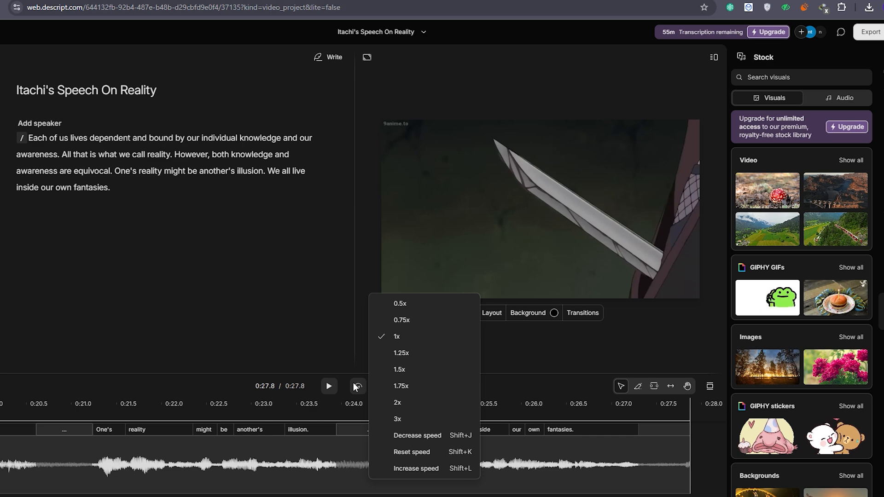
click(255, 288)
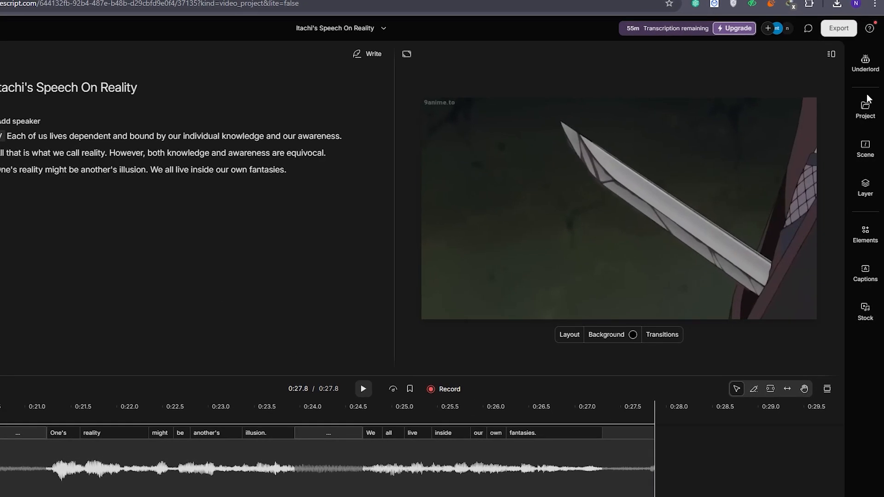
Step: Run Underlord's Edit for clarity and Studio Sound tools on the speech video
click(866, 63)
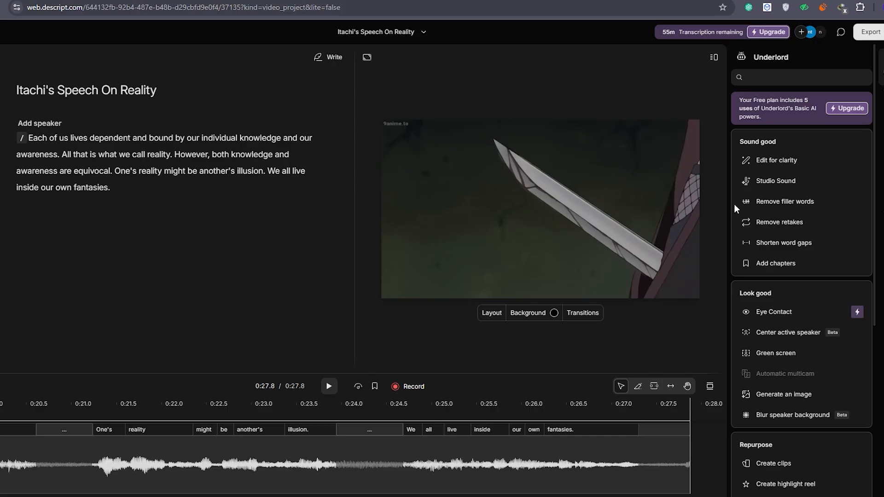
click(764, 160)
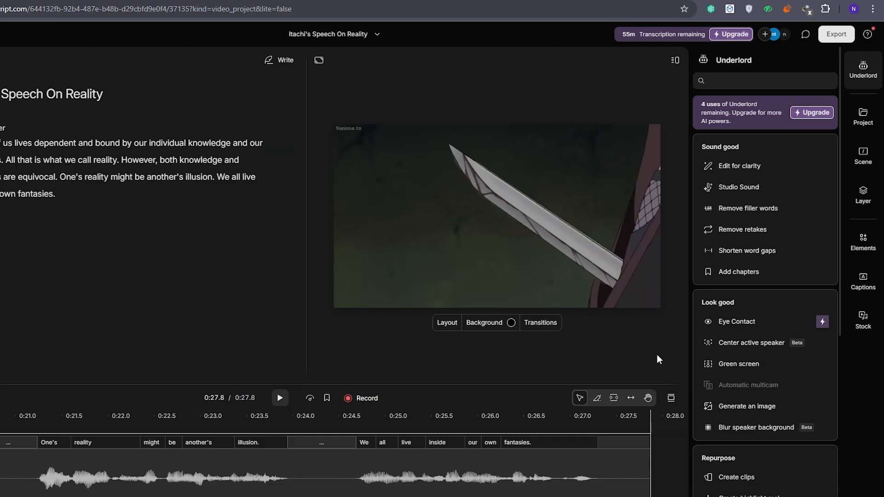
click(739, 187)
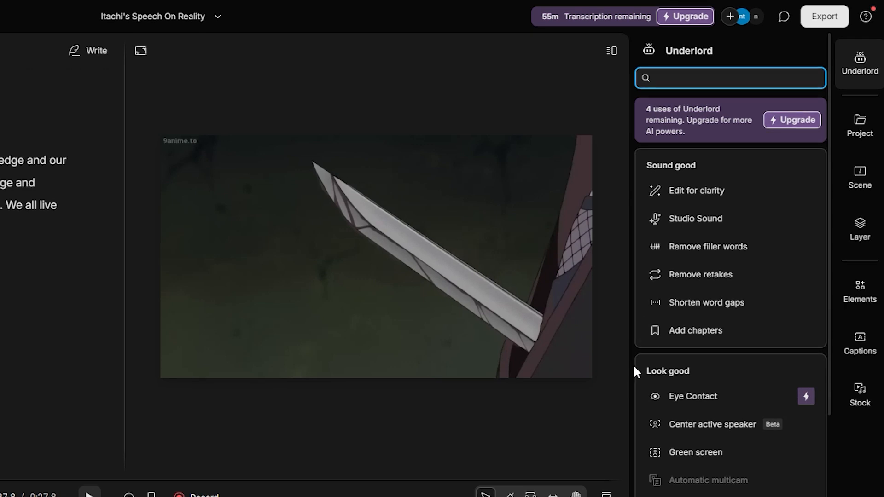
Step: Check the speech for filler words with Underlord's Remove filler words tool
click(713, 253)
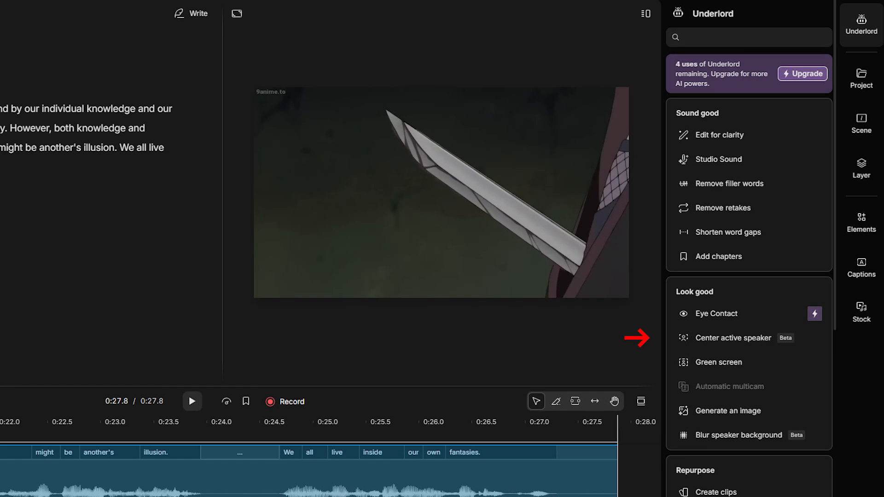
mouse_move(723, 338)
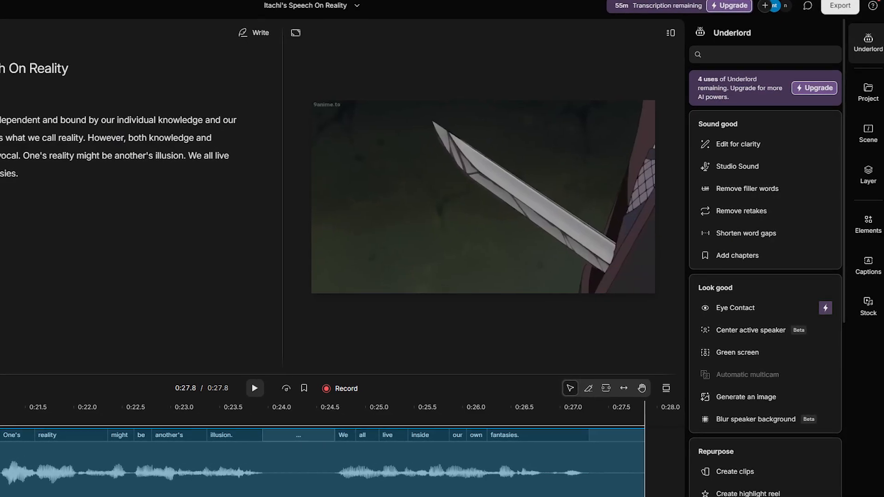
mouse_move(698, 389)
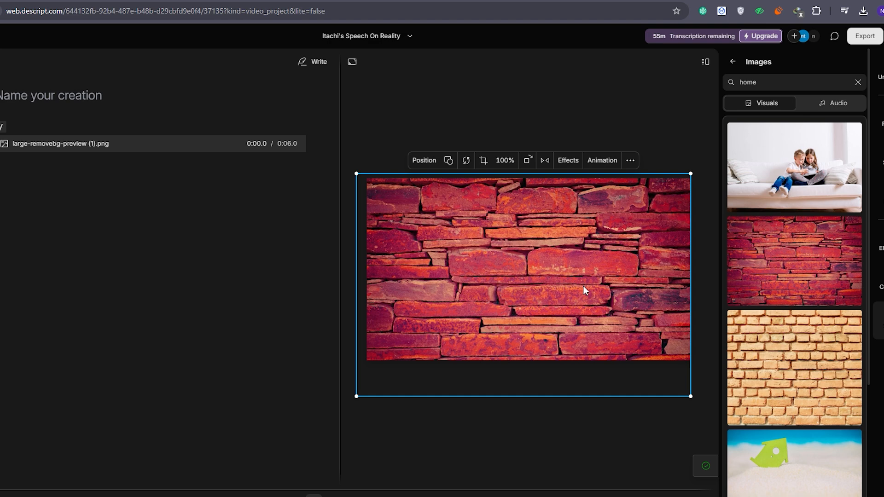
Step: Send the red brick wall image to the back of the layer order, behind the man with headphones
right_click(584, 289)
mouse_move(599, 273)
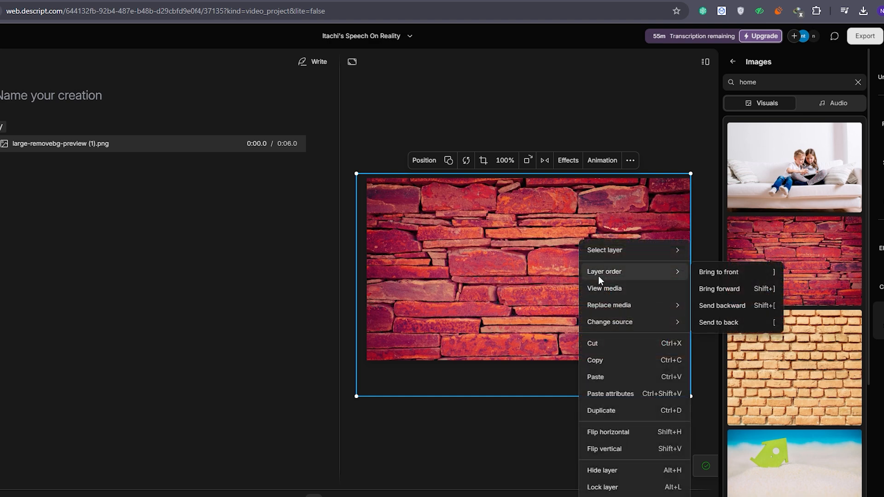
click(723, 324)
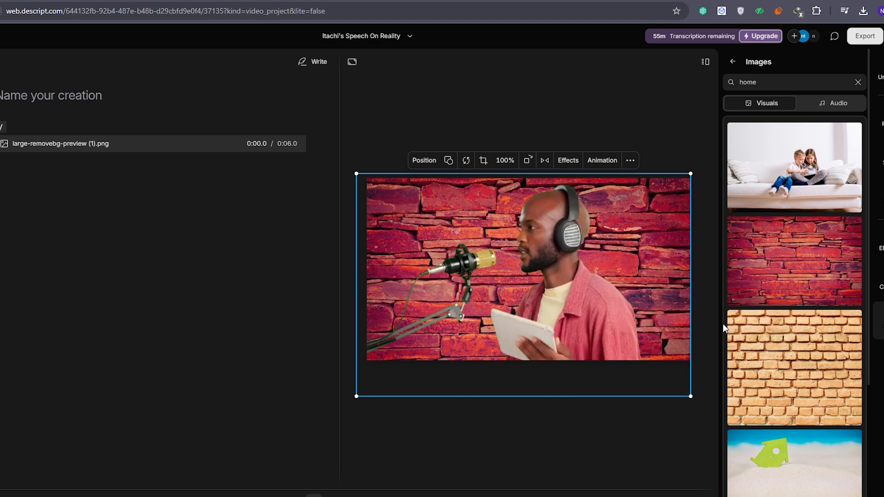
click(583, 464)
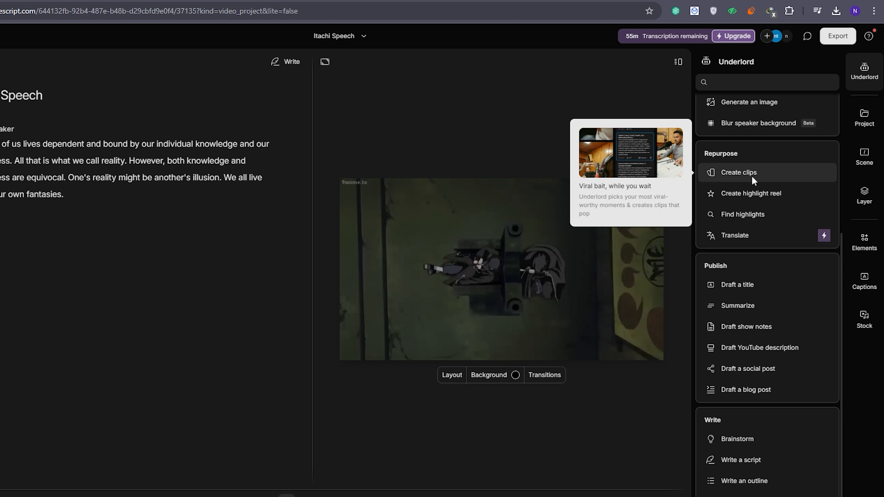
Step: Open Underlord's Create clips tool, and submit a highlight reel with a 1m maximum duration and the first Social Clip layout
click(753, 175)
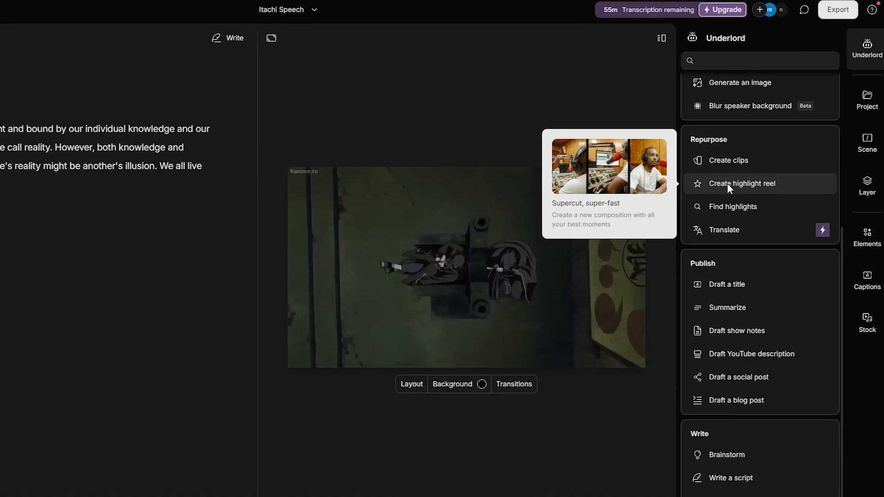
click(727, 183)
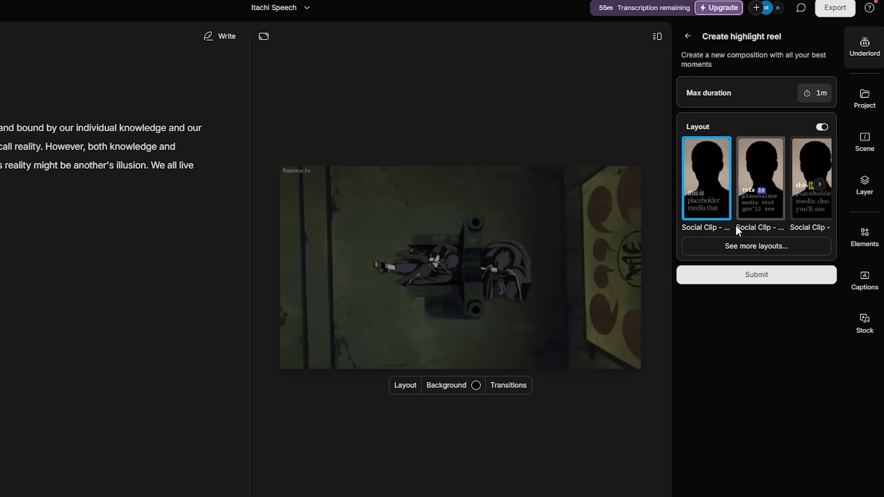
click(742, 275)
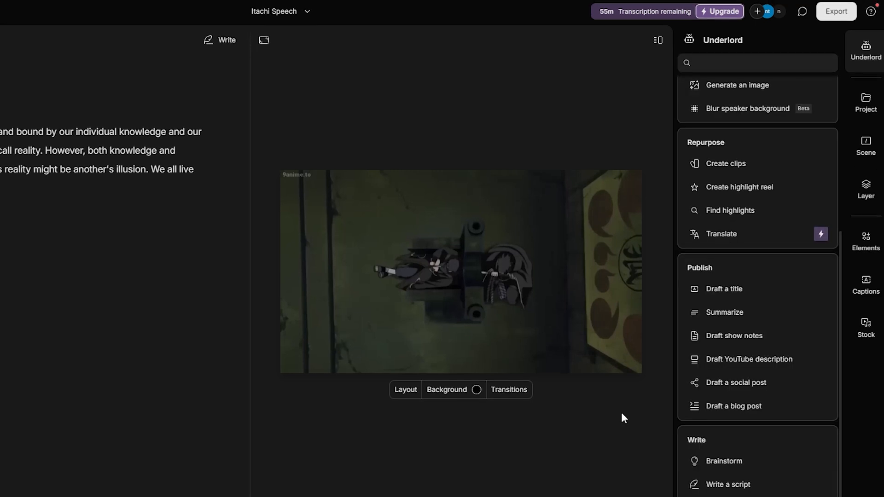
Step: Have Underlord find 5 highlights in the transcript, keeping the brown highlight color and no topic
click(723, 211)
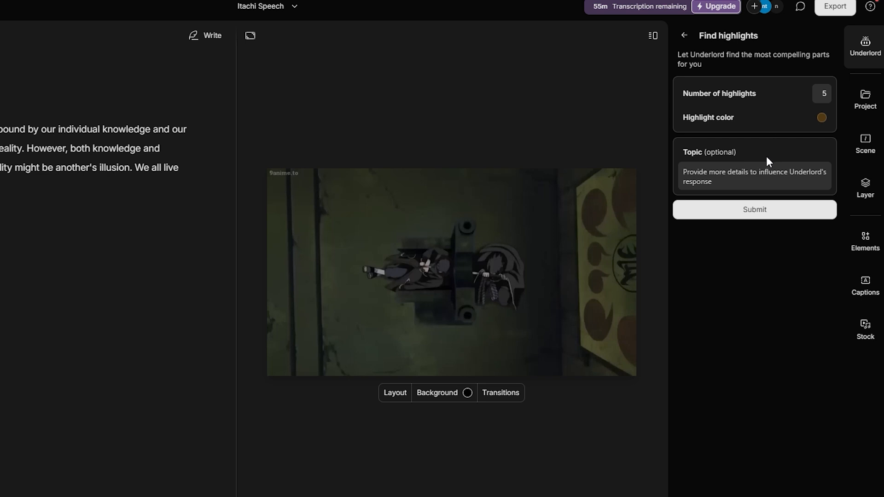
click(755, 210)
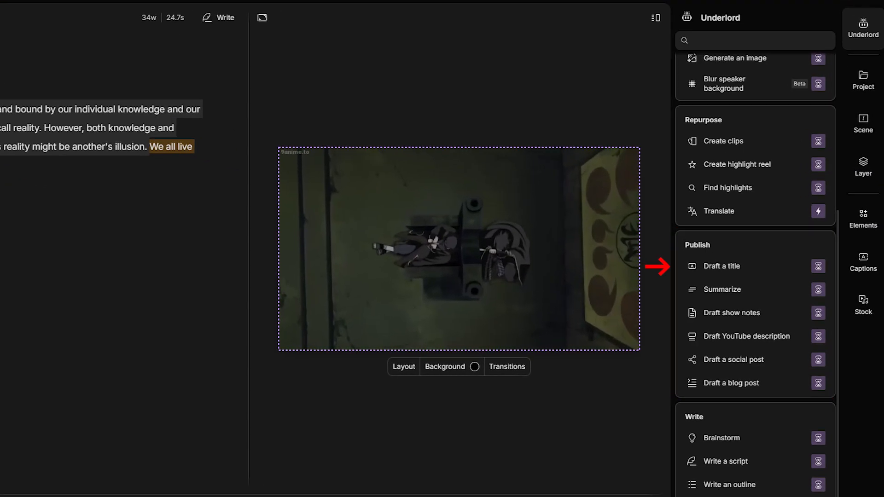
Step: Open Underlord's Draft a title tool, and examine the YouTube description, social post and blog post drafting tools
mouse_move(735, 284)
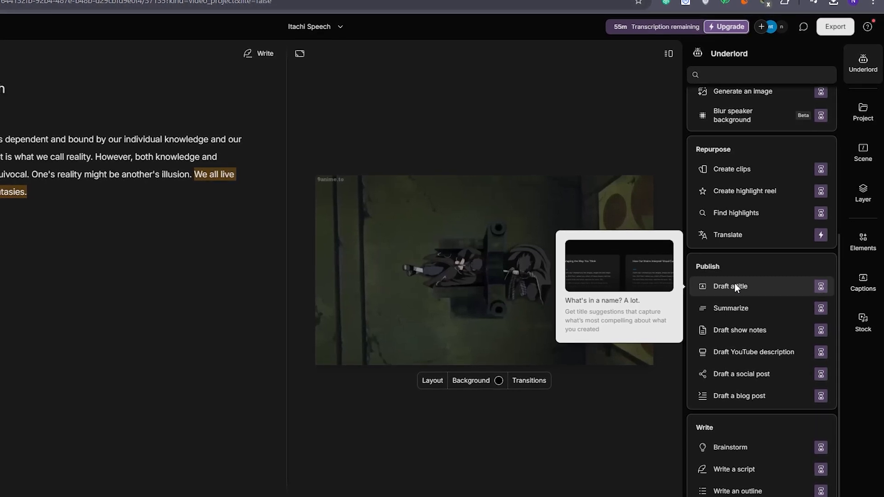
click(736, 284)
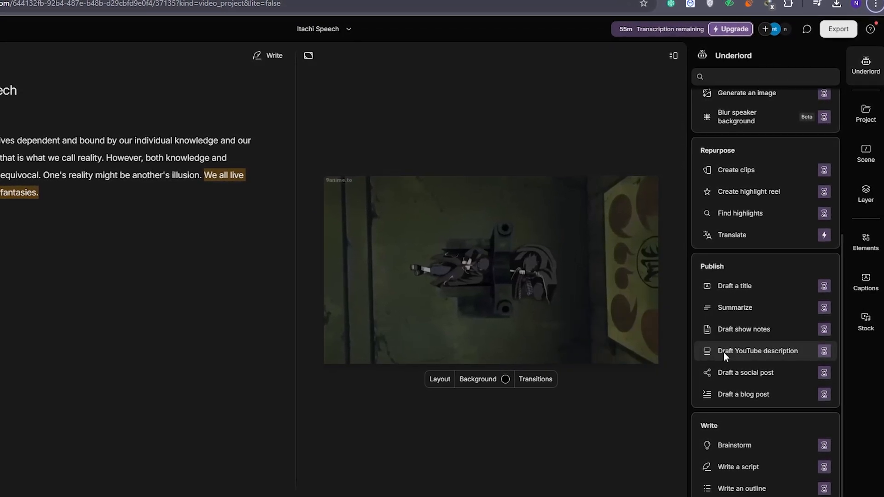
mouse_move(723, 353)
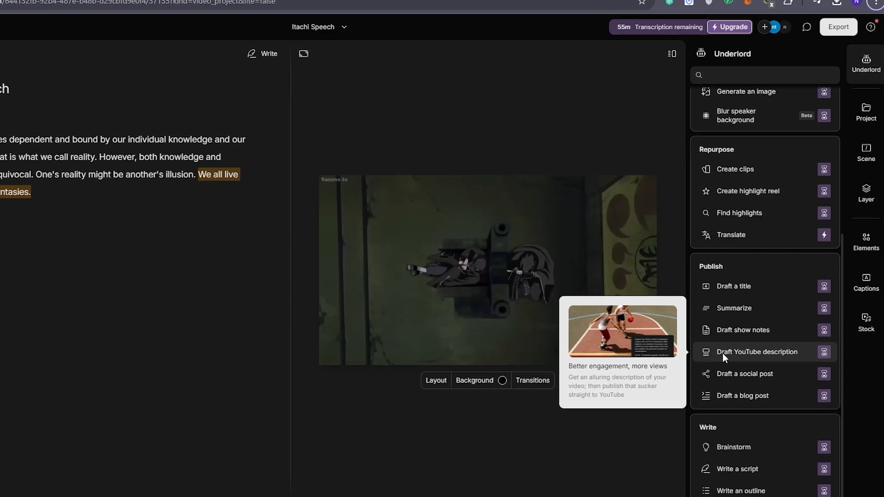
mouse_move(728, 371)
mouse_move(736, 390)
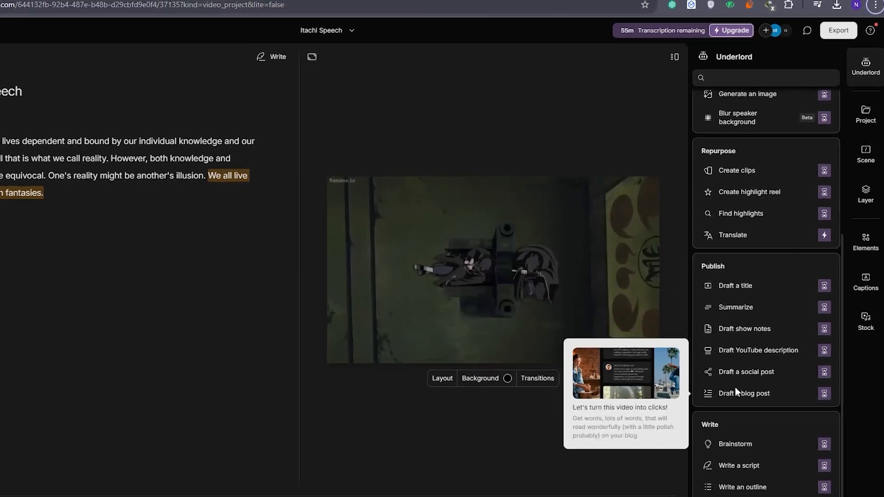